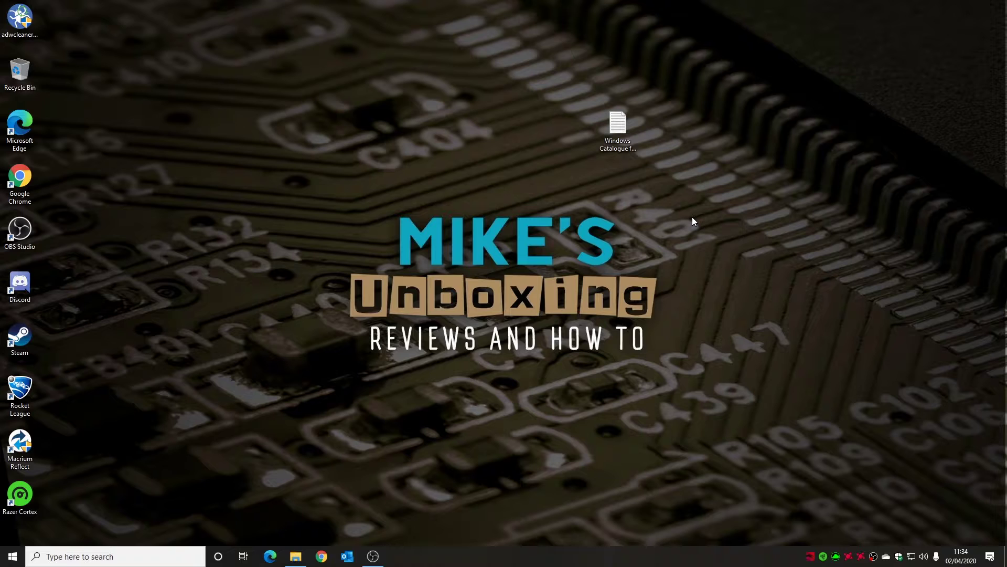
Open the Windows Catalogue fix oob notes and copy the catalog.update.microsoft.com web address
{"action": "double_click", "coordinate": [616, 129]}
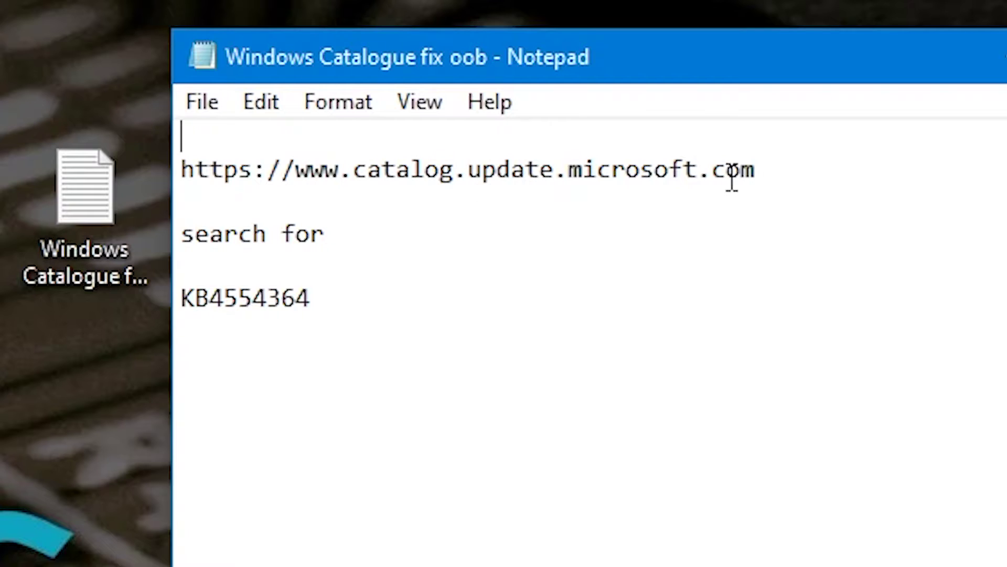
{"action": "left_click_drag", "start_coordinate": [764, 168], "coordinate": [184, 180]}
{"action": "right_click", "coordinate": [223, 181]}
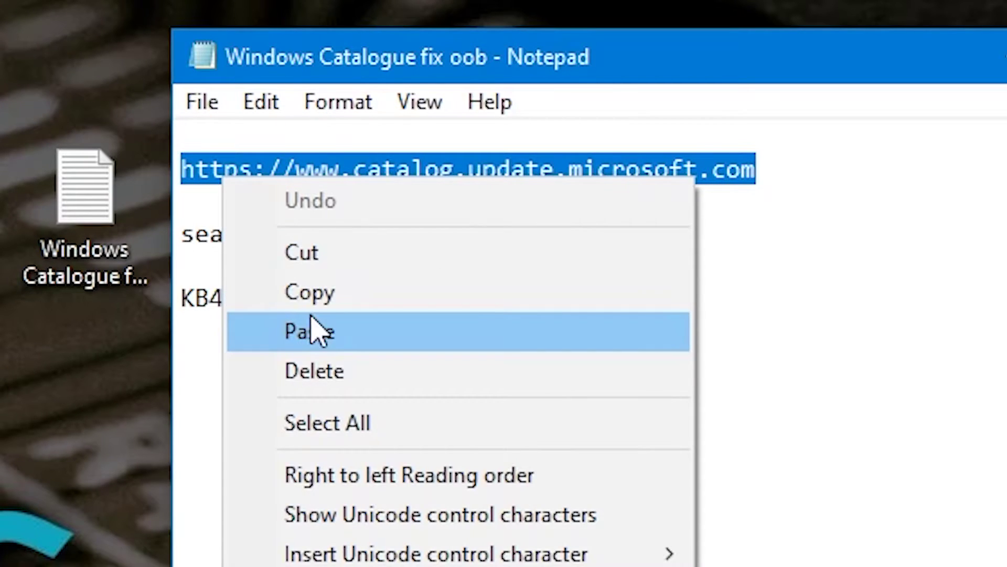
{"action": "left_click", "coordinate": [316, 294]}
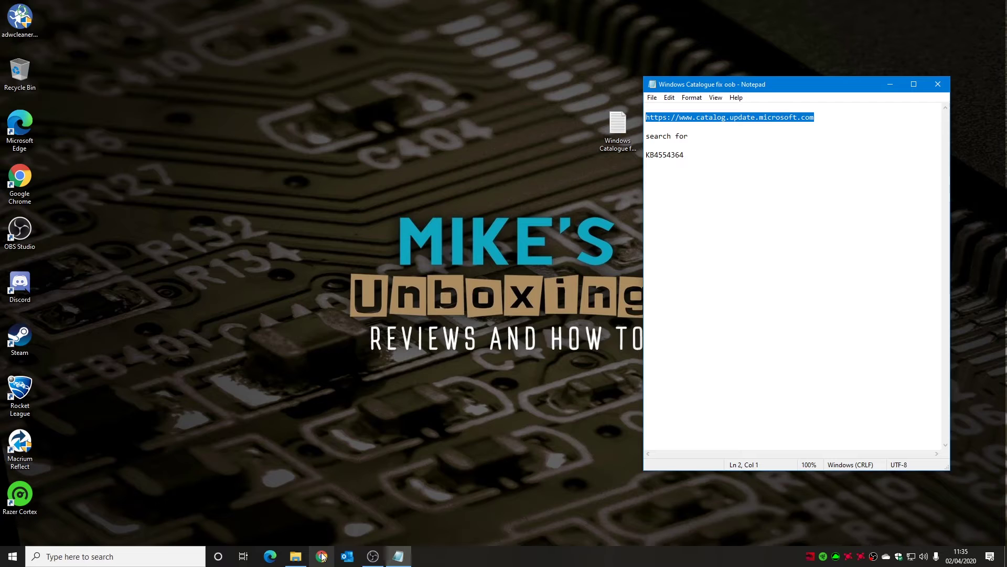
Load the Microsoft Update Catalog home page in a new Chrome window from the copied address
{"action": "left_click", "coordinate": [322, 556]}
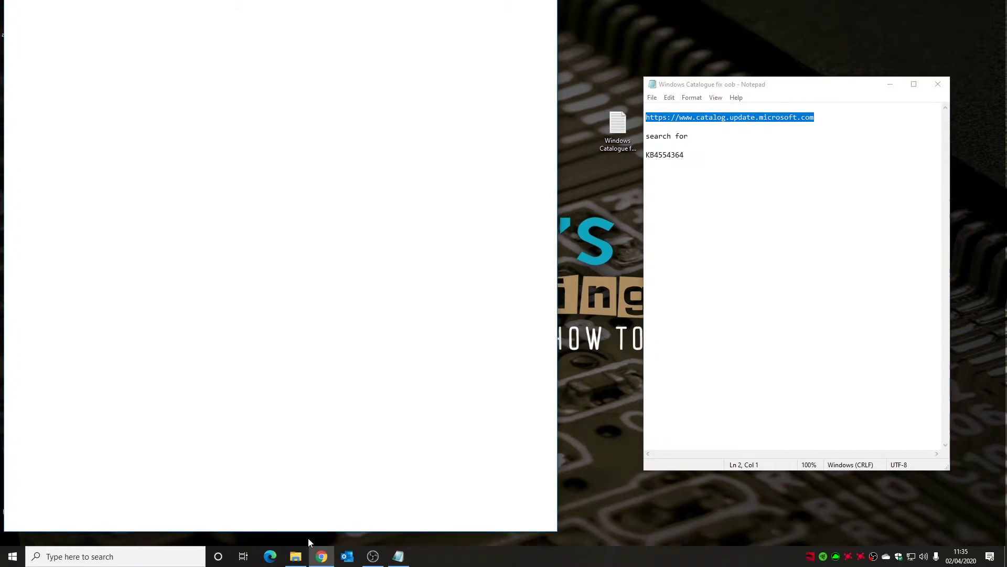
{"action": "right_click", "coordinate": [168, 34]}
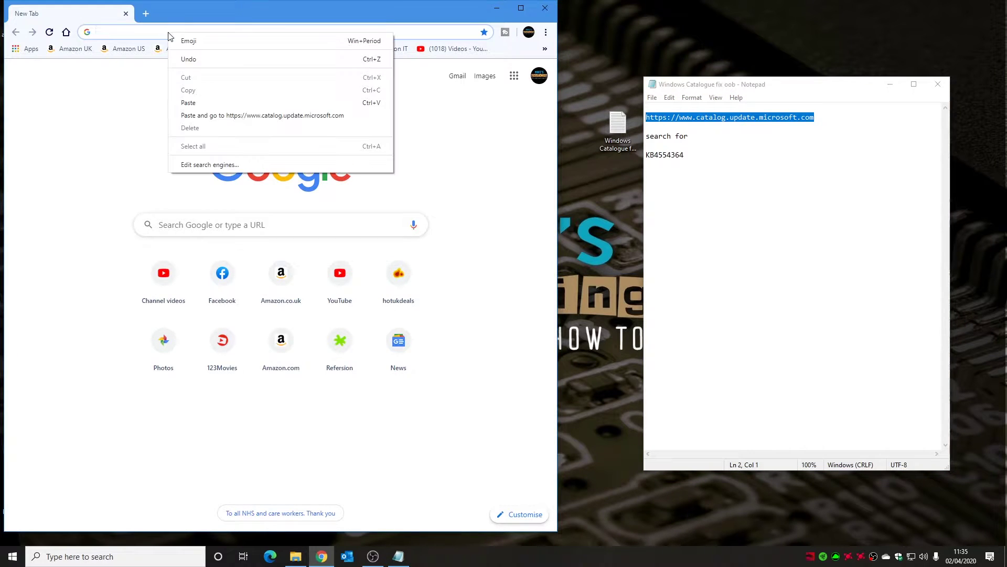
{"action": "left_click", "coordinate": [195, 116]}
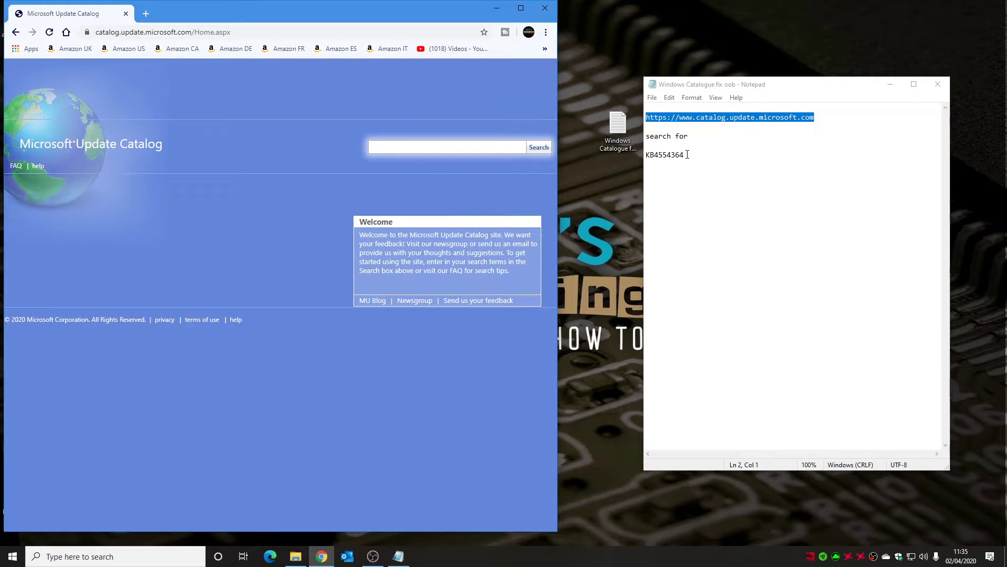
Copy KB4554364 from the notes into the catalog search box
{"action": "left_click_drag", "start_coordinate": [688, 154], "coordinate": [639, 156]}
{"action": "right_click", "coordinate": [659, 156]}
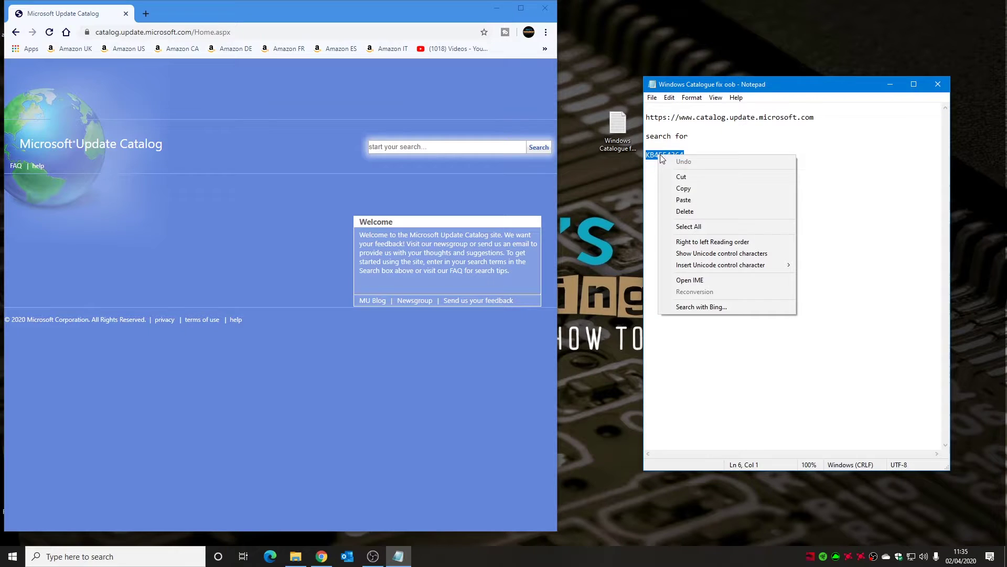
{"action": "left_click", "coordinate": [683, 188]}
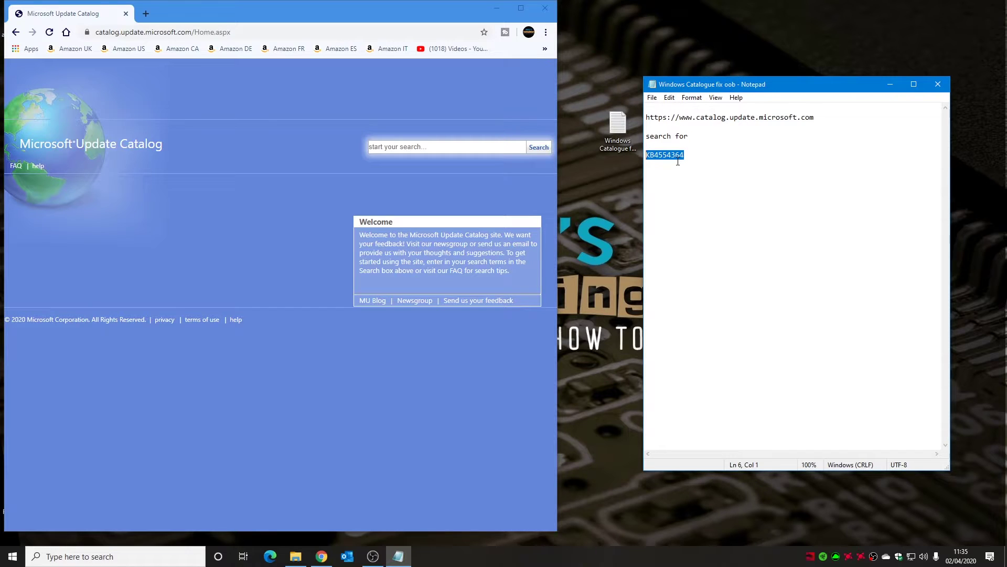
{"action": "left_click", "coordinate": [382, 144]}
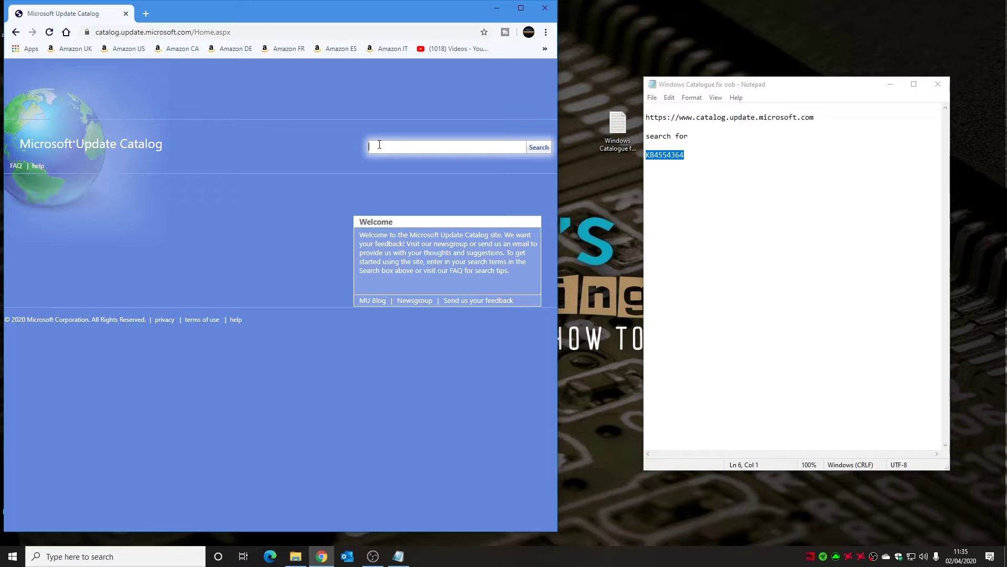
{"action": "right_click", "coordinate": [379, 147]}
{"action": "left_click", "coordinate": [406, 227]}
Run the catalog search for KB4554364 to list its ten cumulative update packages
{"action": "left_click", "coordinate": [538, 152]}
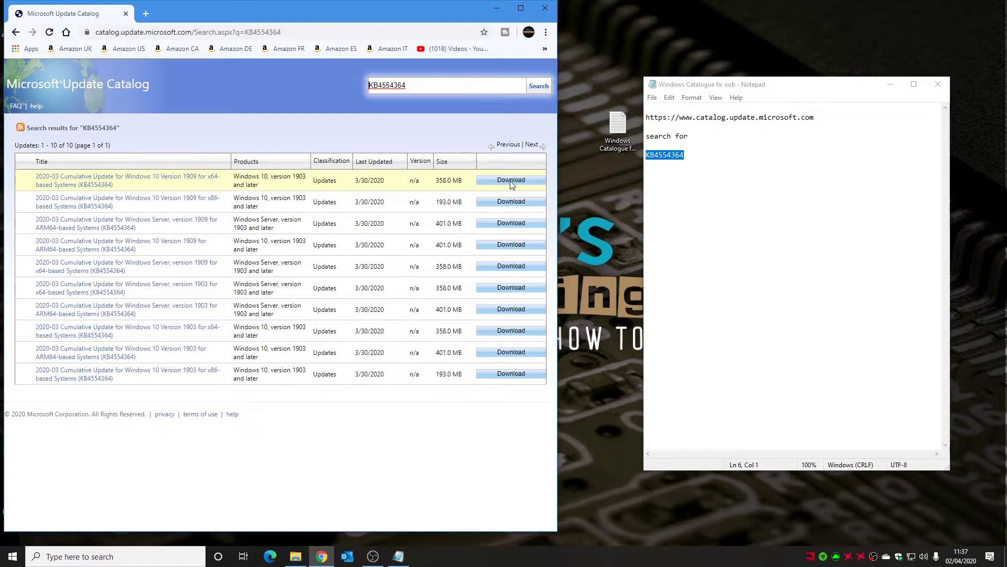
Save the Windows 10 Version 1909 x64 KB4554364 .msu package to Downloads
{"action": "left_click", "coordinate": [508, 181]}
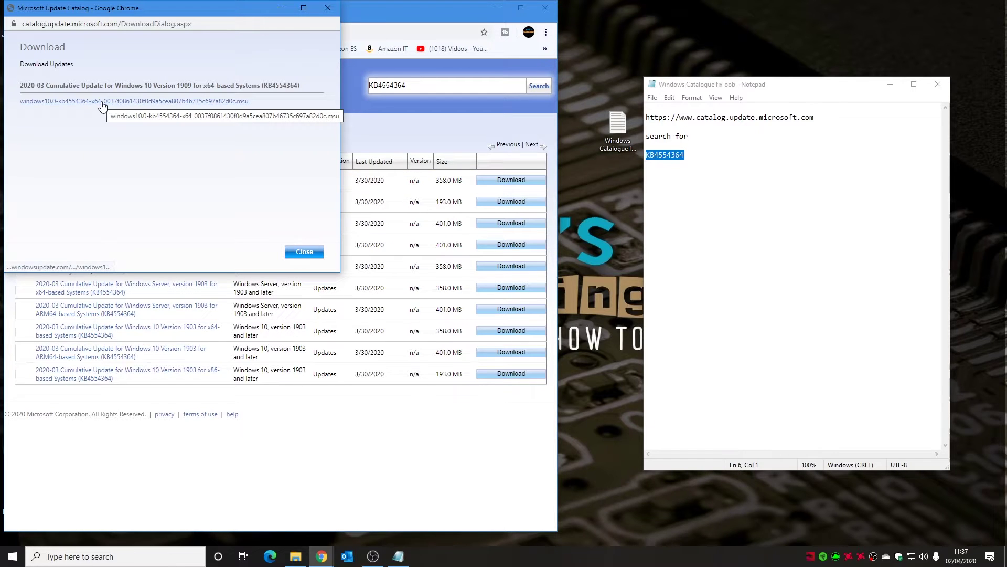
{"action": "left_click", "coordinate": [94, 102]}
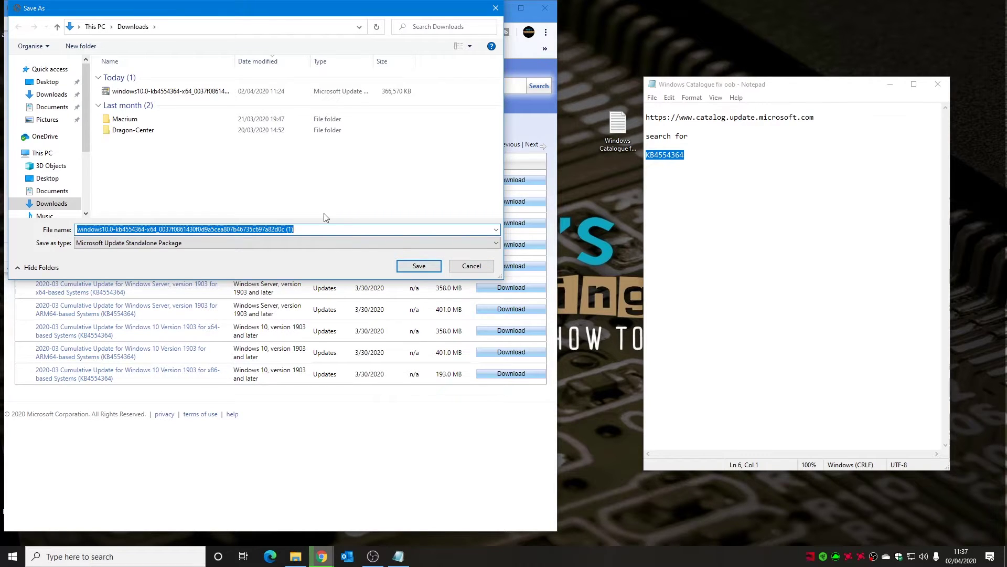
{"action": "left_click", "coordinate": [471, 266]}
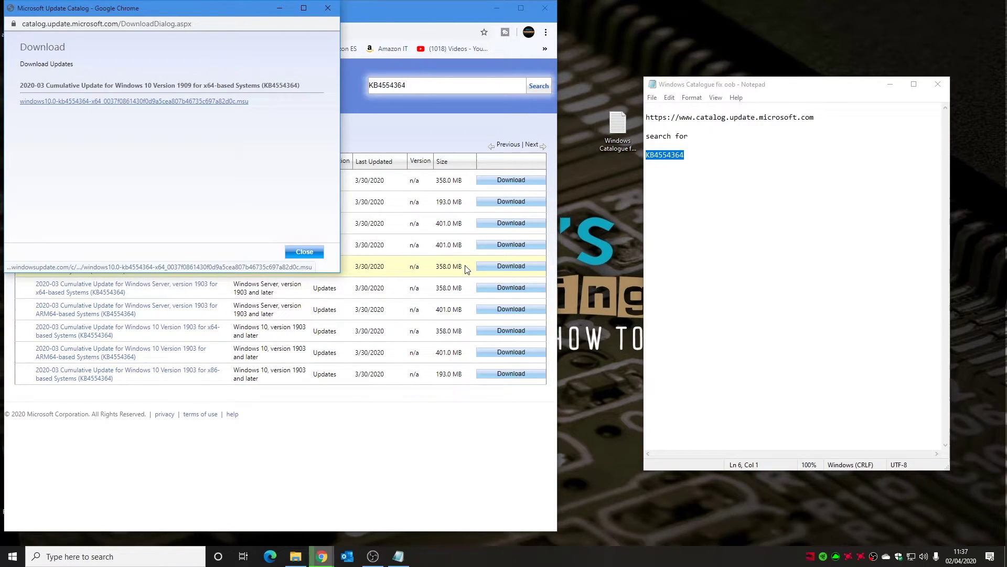
Close the download popup, the Update Catalog browser window and the catalogue notes
{"action": "left_click", "coordinate": [327, 9]}
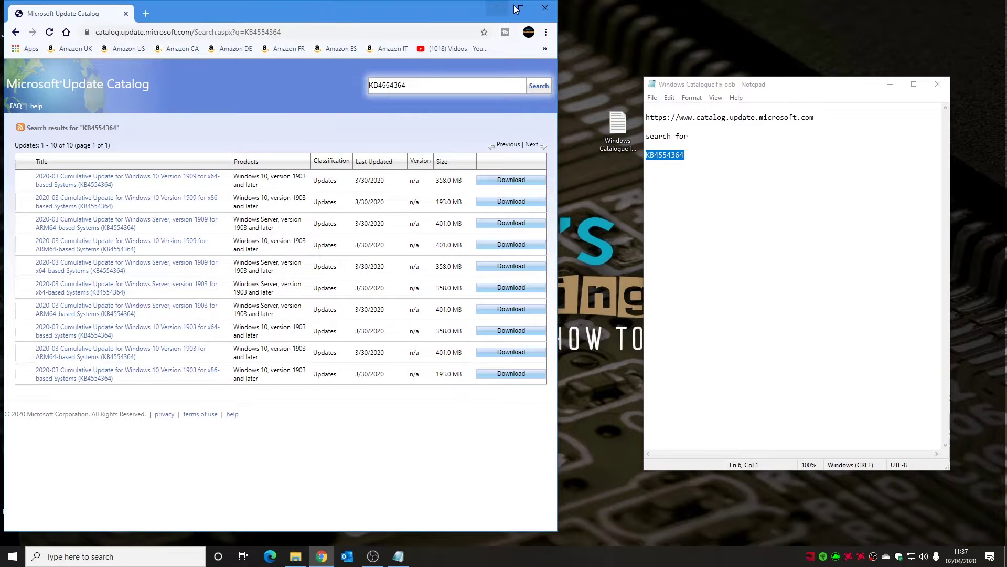
{"action": "left_click", "coordinate": [546, 8]}
{"action": "left_click", "coordinate": [938, 84]}
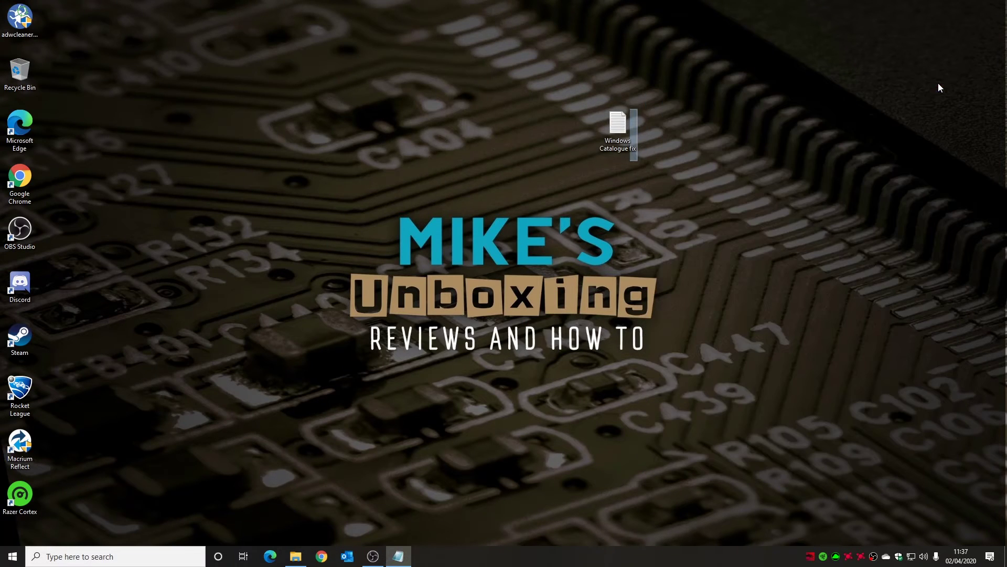
Launch the windows10.0-kb4554364 .msu installer from the Downloads folder
{"action": "left_click", "coordinate": [295, 555]}
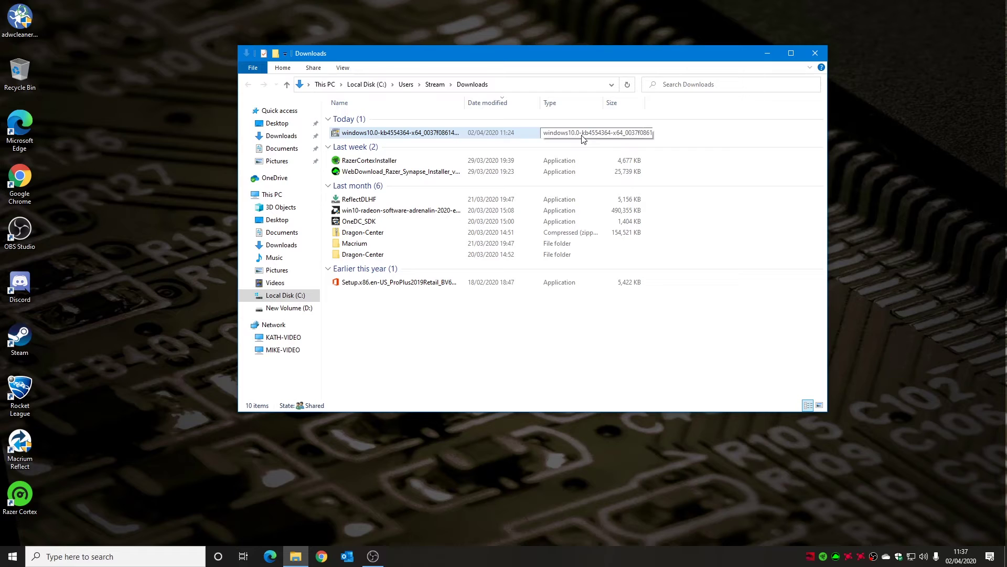
{"action": "double_click", "coordinate": [392, 135]}
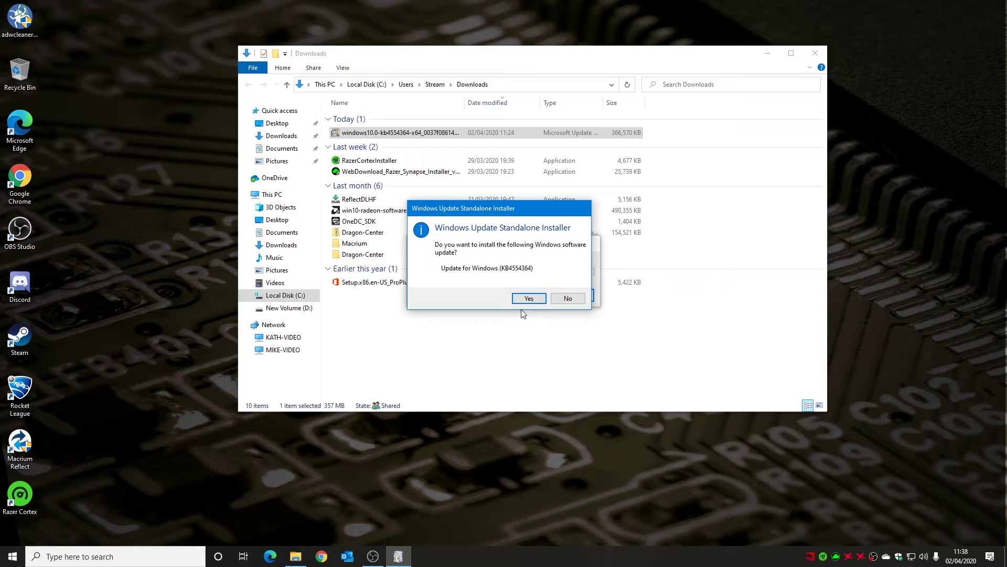
Install KB4554364 and close the completion notice without restarting
{"action": "left_click", "coordinate": [528, 299]}
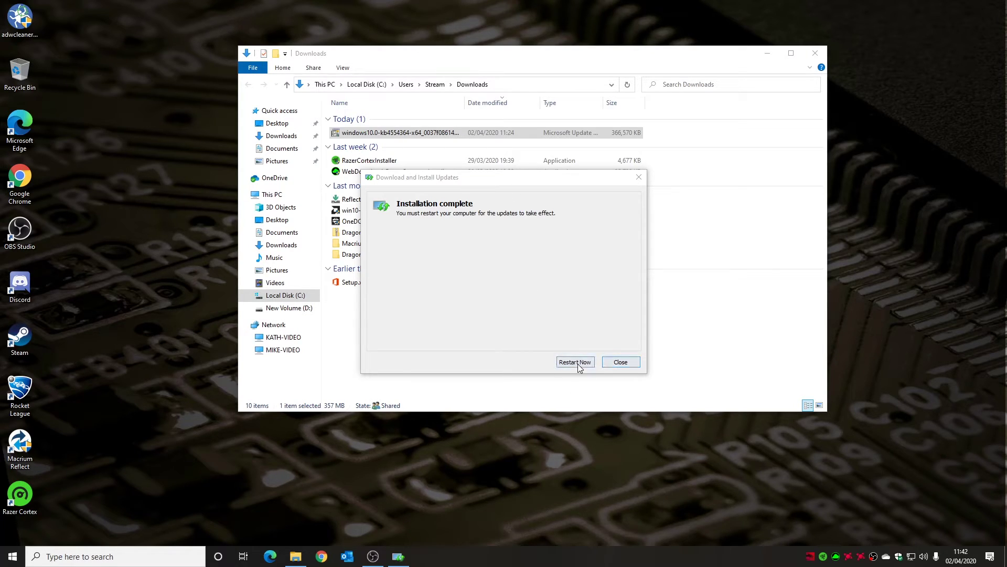
{"action": "left_click", "coordinate": [622, 365]}
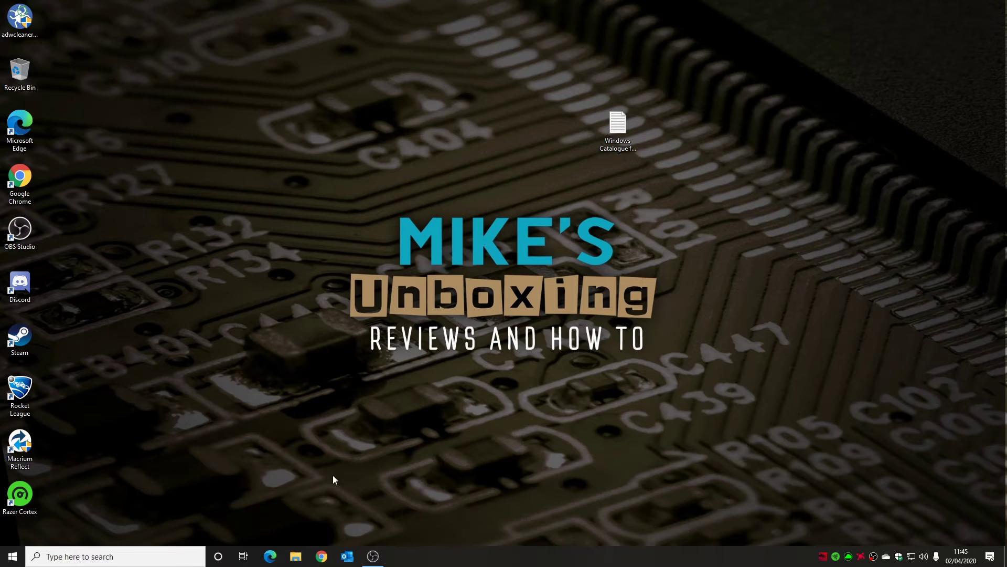
{"action": "left_click", "coordinate": [322, 556]}
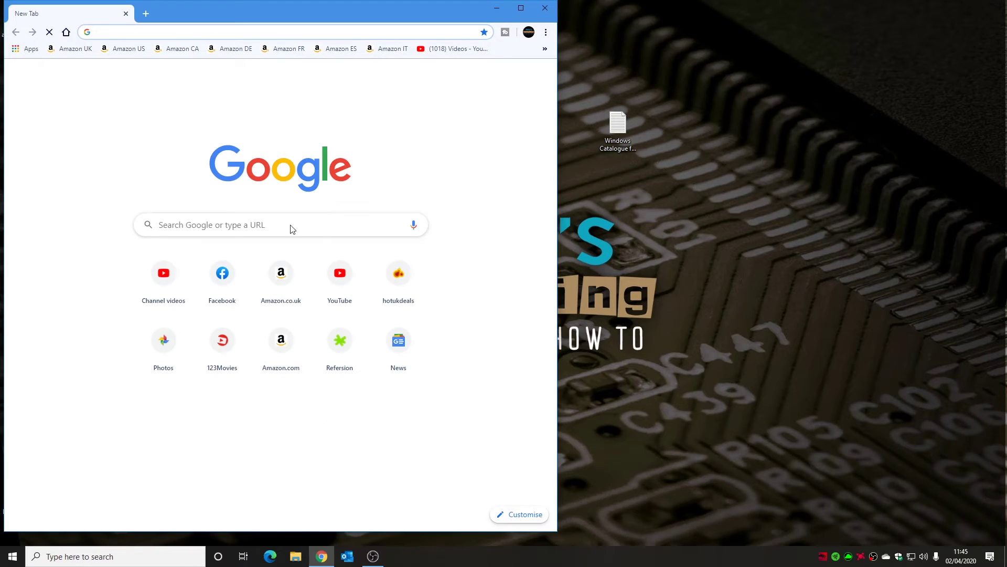
{"action": "left_click", "coordinate": [391, 283]}
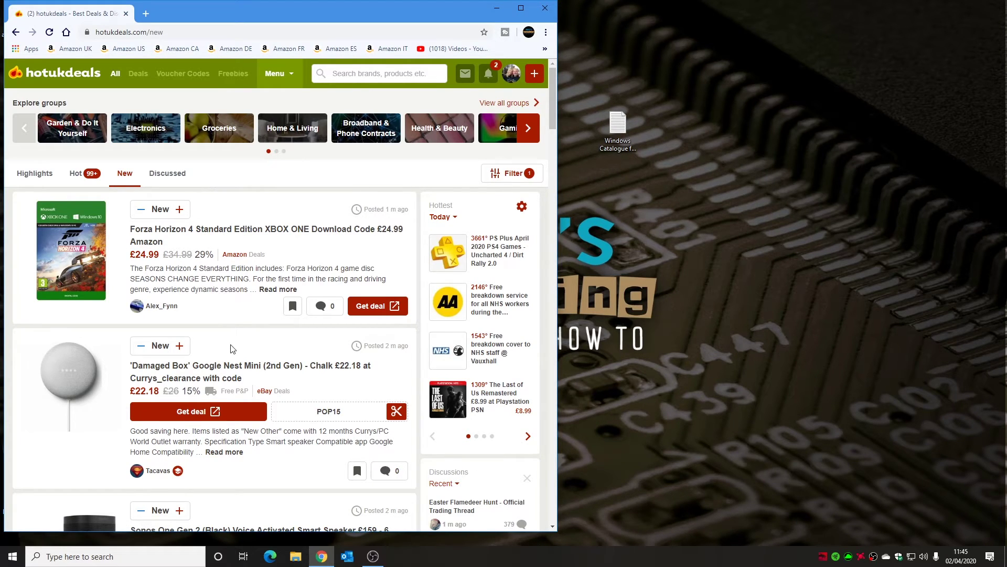
{"action": "scroll", "coordinate": [233, 349], "scroll_direction": "down", "scroll_amount": 2}
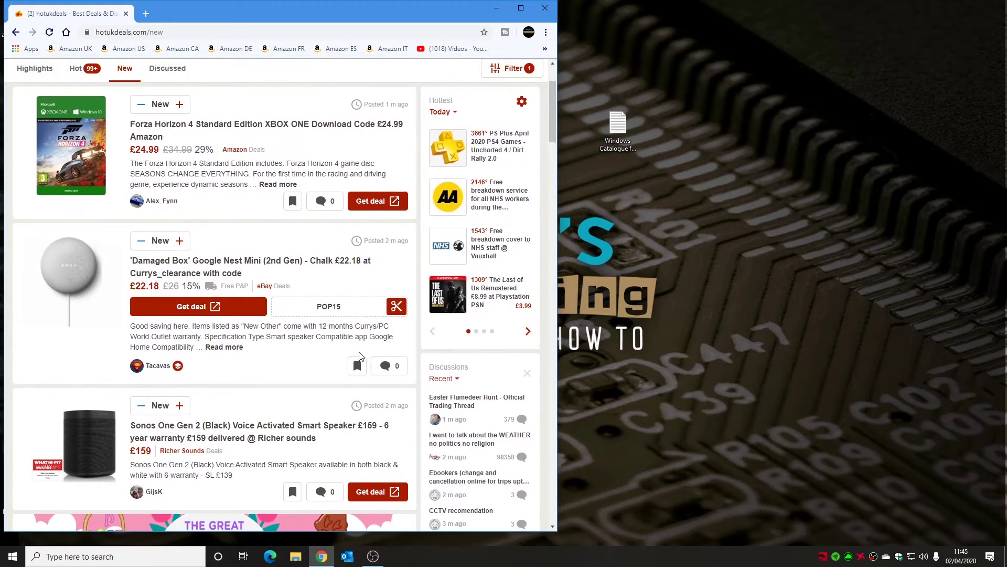
{"action": "scroll", "coordinate": [363, 356], "scroll_direction": "down", "scroll_amount": 2}
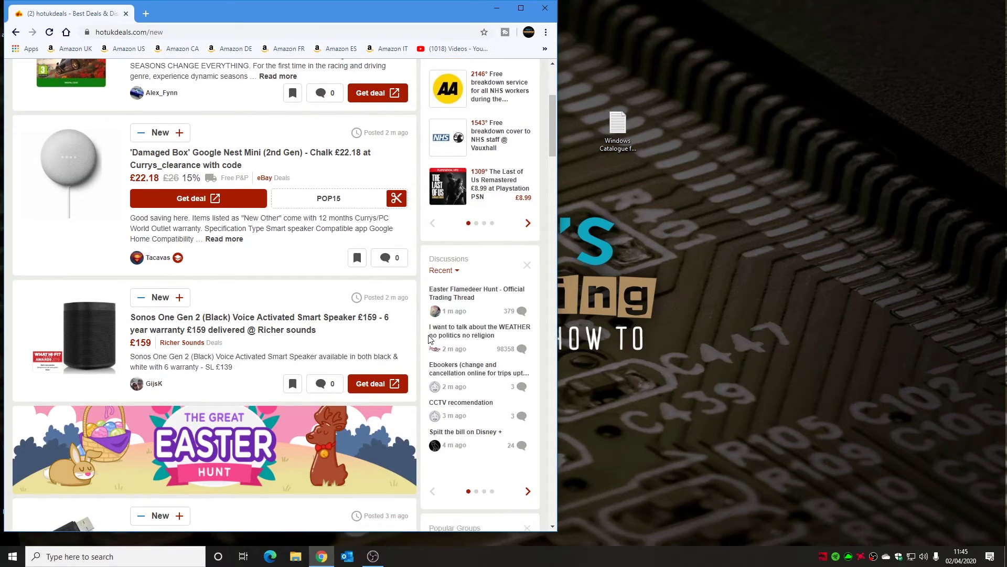
{"action": "scroll", "coordinate": [428, 340], "scroll_direction": "down", "scroll_amount": 4}
{"action": "scroll", "coordinate": [428, 340], "scroll_direction": "down", "scroll_amount": 2}
{"action": "scroll", "coordinate": [433, 349], "scroll_direction": "up", "scroll_amount": 11}
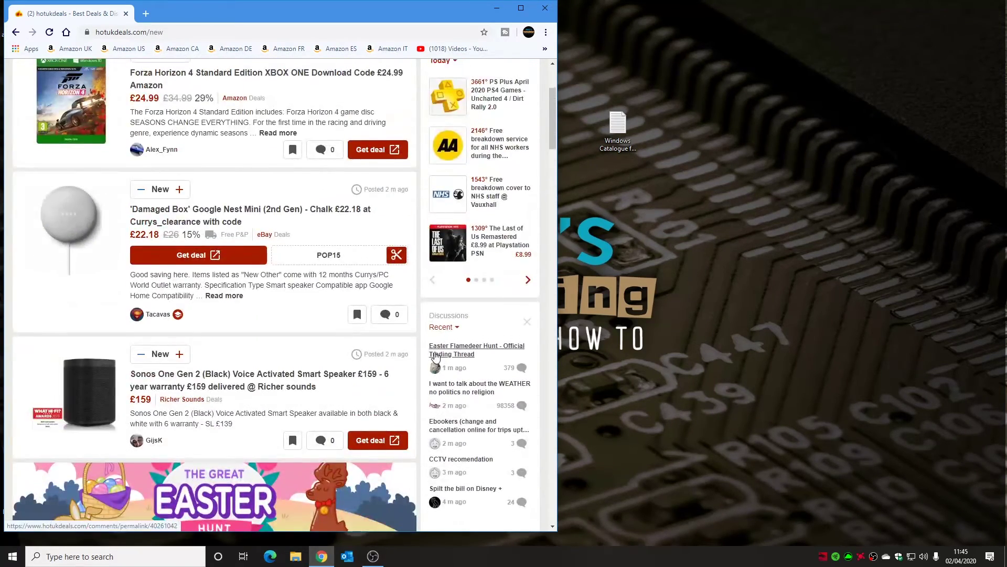
{"action": "left_click", "coordinate": [543, 8]}
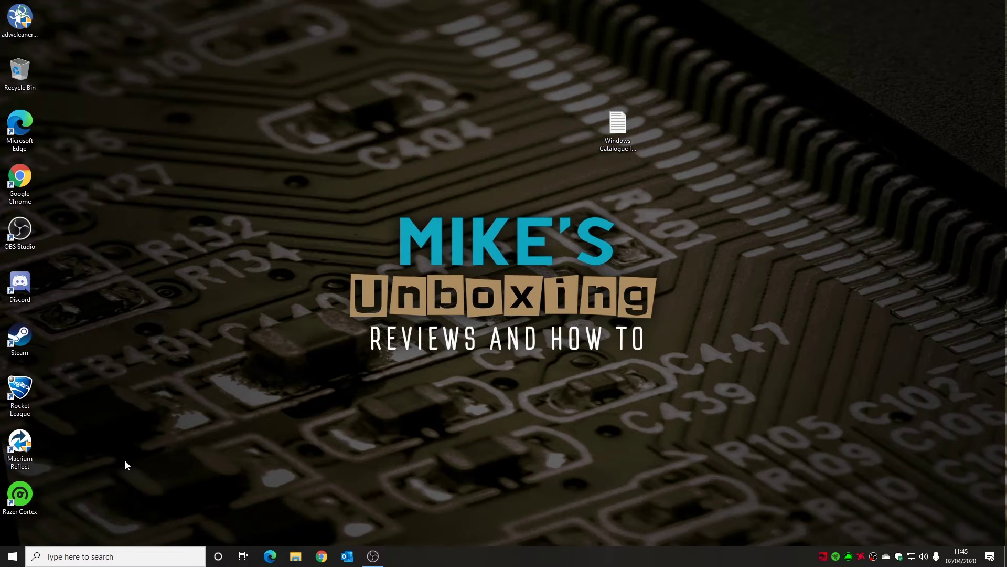
Show the Update & Security update history in Windows Settings
{"action": "left_click", "coordinate": [11, 560]}
{"action": "mouse_move", "coordinate": [12, 514]}
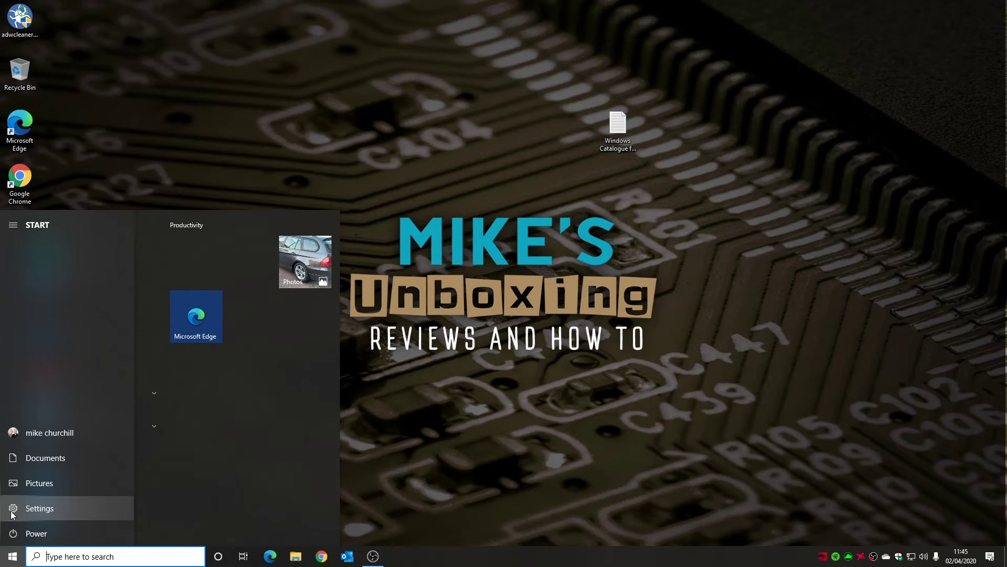
{"action": "left_click", "coordinate": [11, 511]}
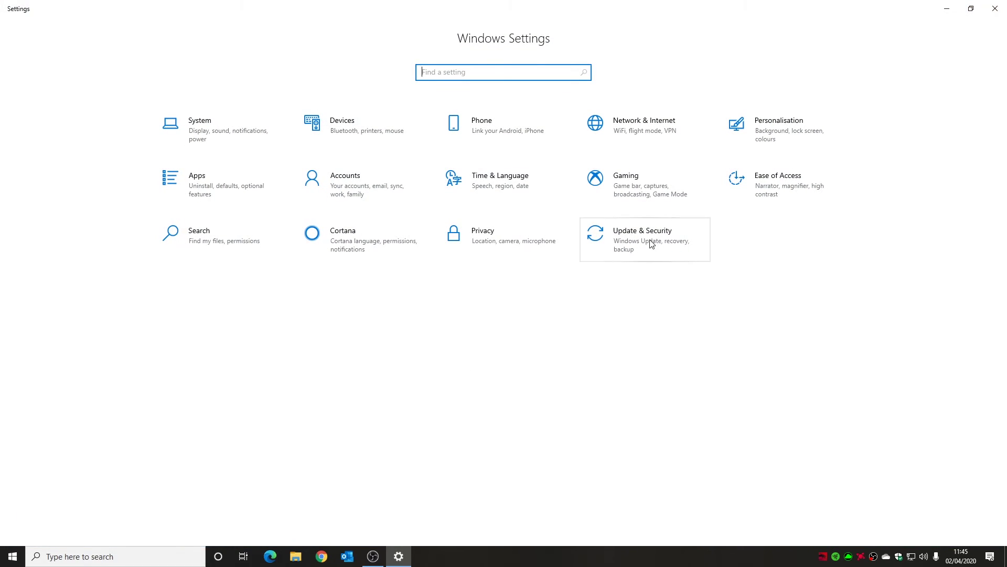
{"action": "left_click", "coordinate": [641, 246]}
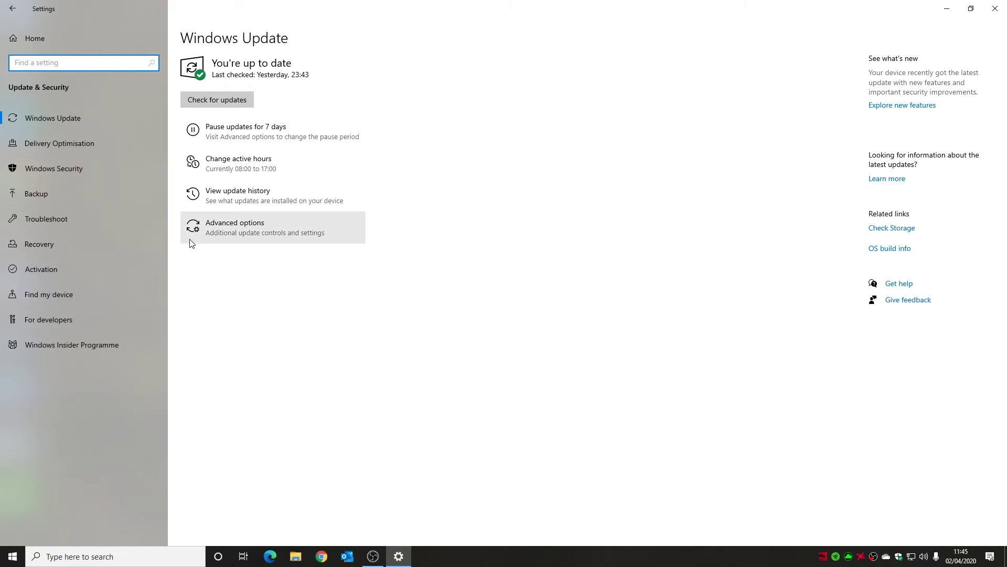
{"action": "left_click", "coordinate": [231, 202]}
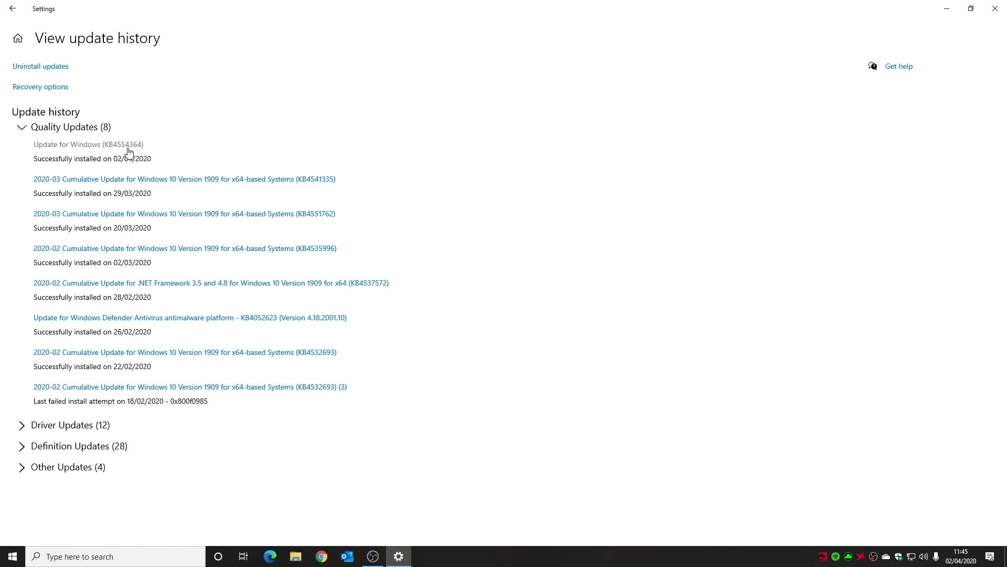
Check KB4554364 in the installed updates list, then close that list
{"action": "left_click", "coordinate": [42, 69]}
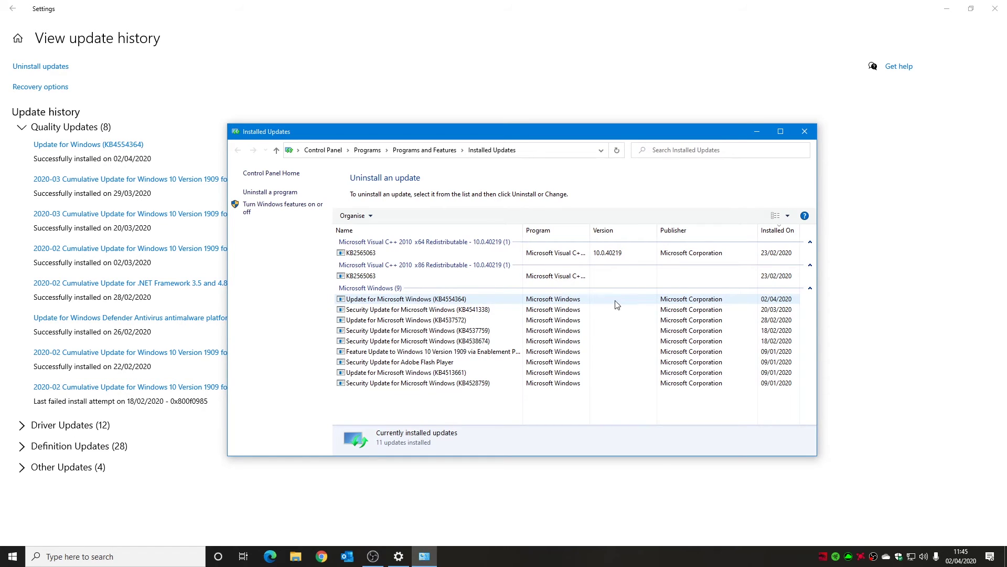
{"action": "left_click", "coordinate": [485, 301]}
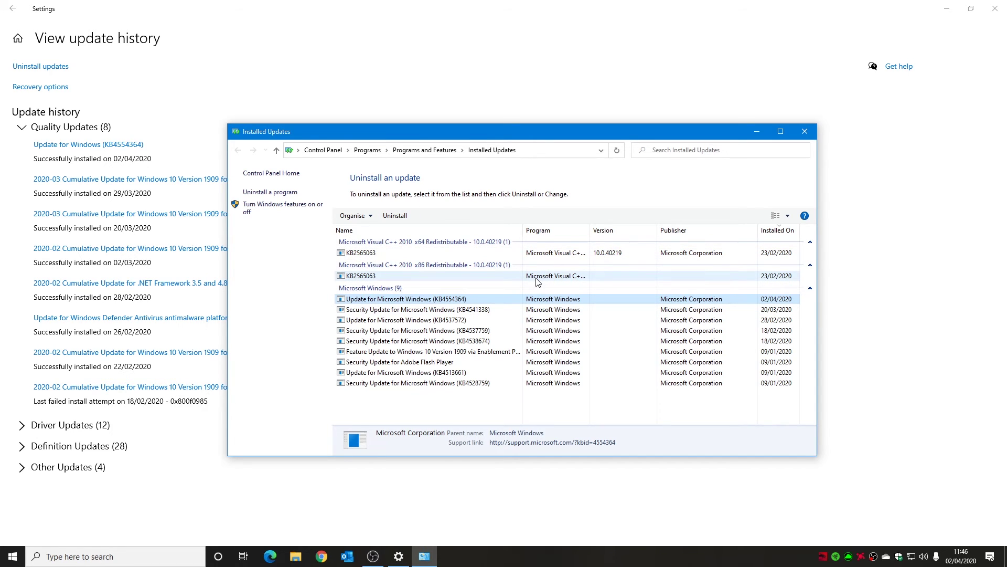
{"action": "left_click", "coordinate": [805, 132]}
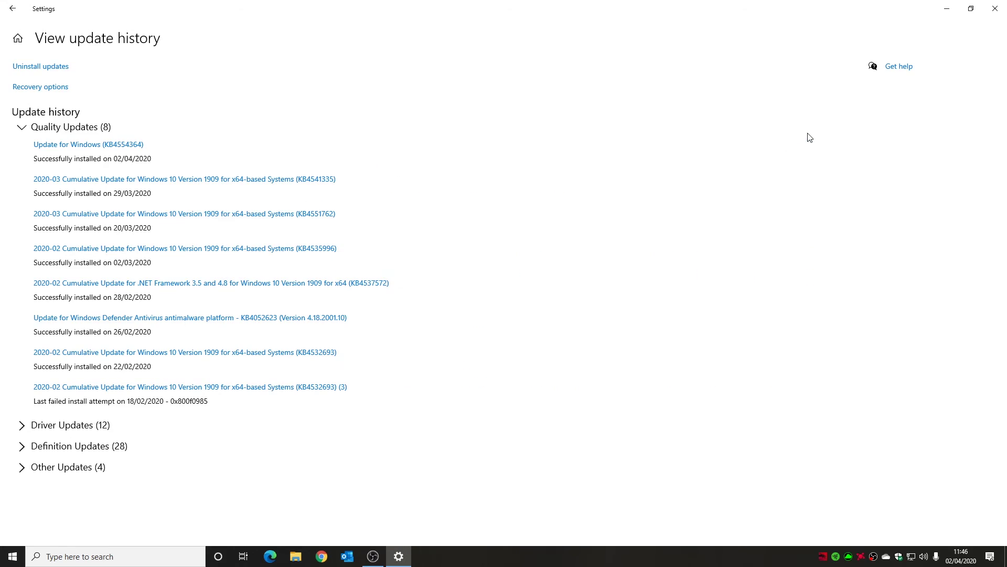